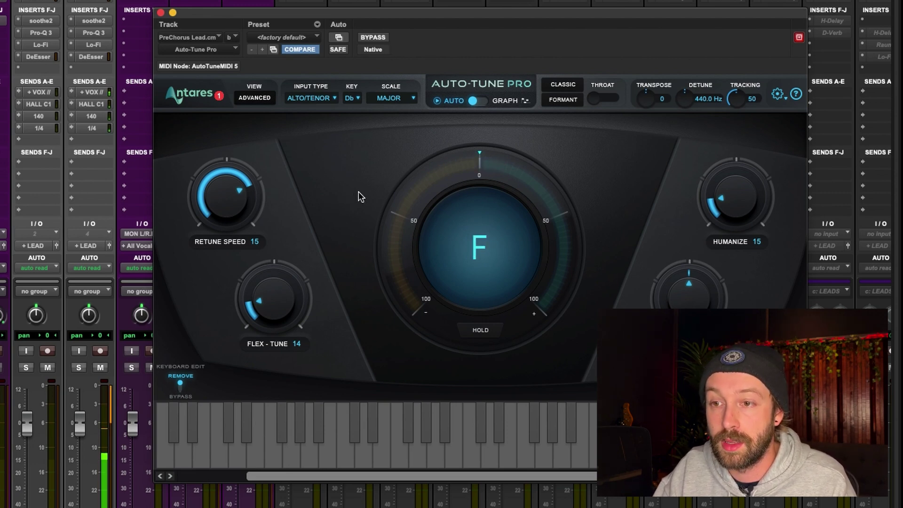
# Step: Close Auto-Tune Pro, open the first Pro-Q 3 on the PreChorus Lead channel and compare its EQ bypassed and active
pyautogui.click(160, 12)
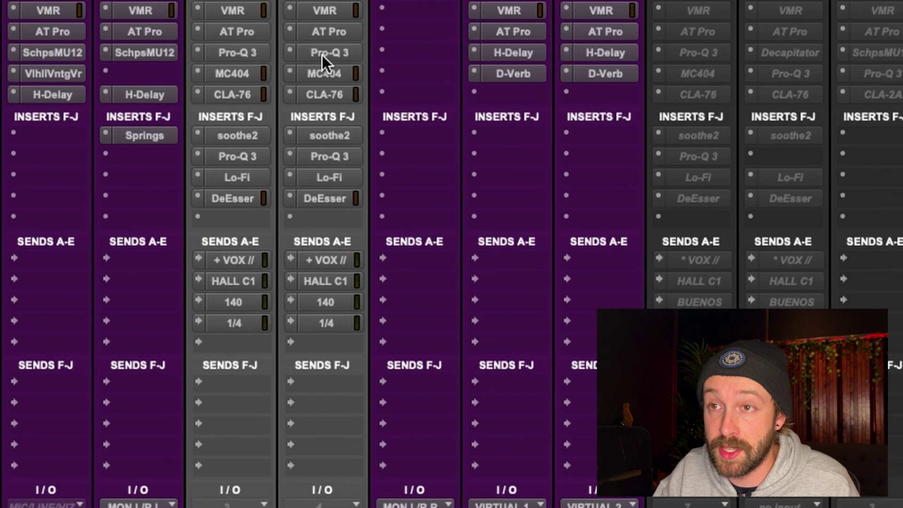
pyautogui.click(337, 60)
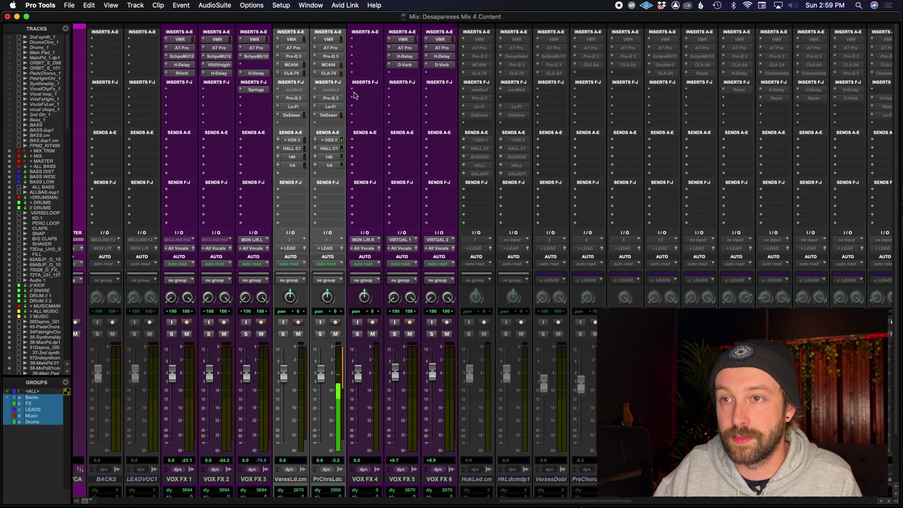
pyautogui.click(332, 55)
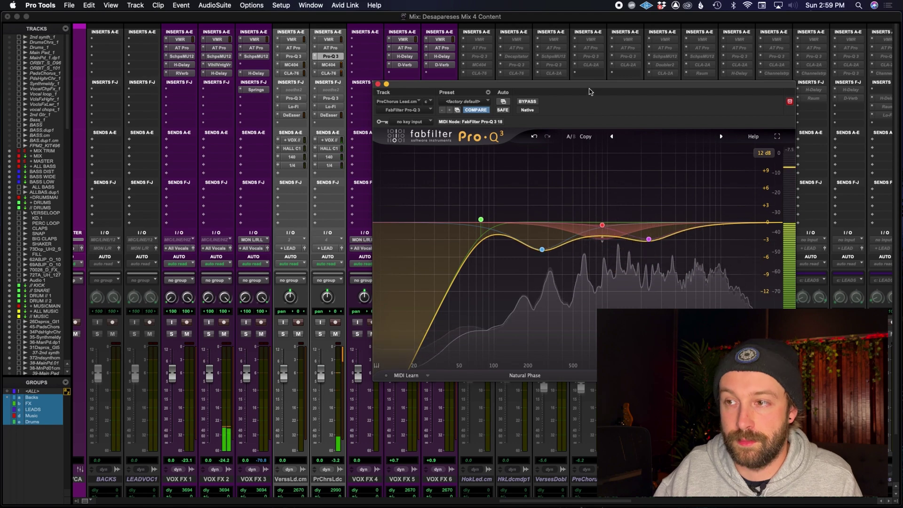
pyautogui.click(530, 102)
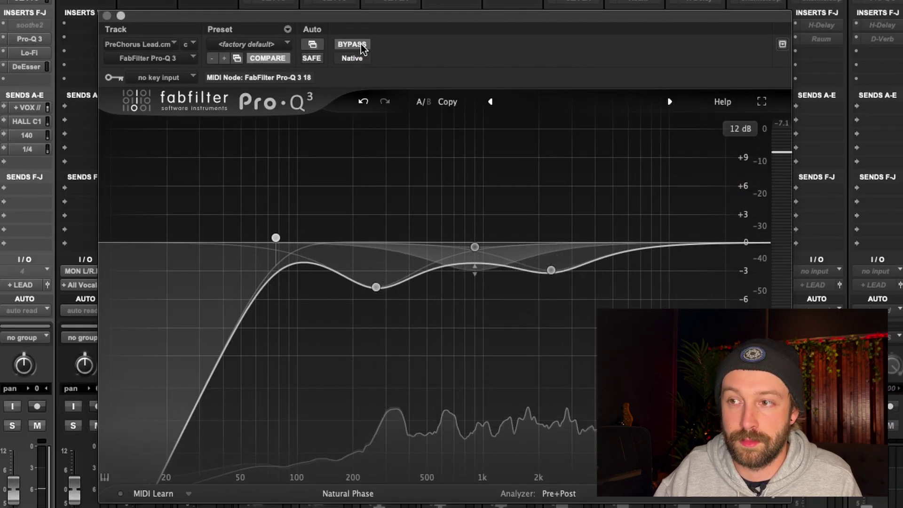
pyautogui.click(353, 46)
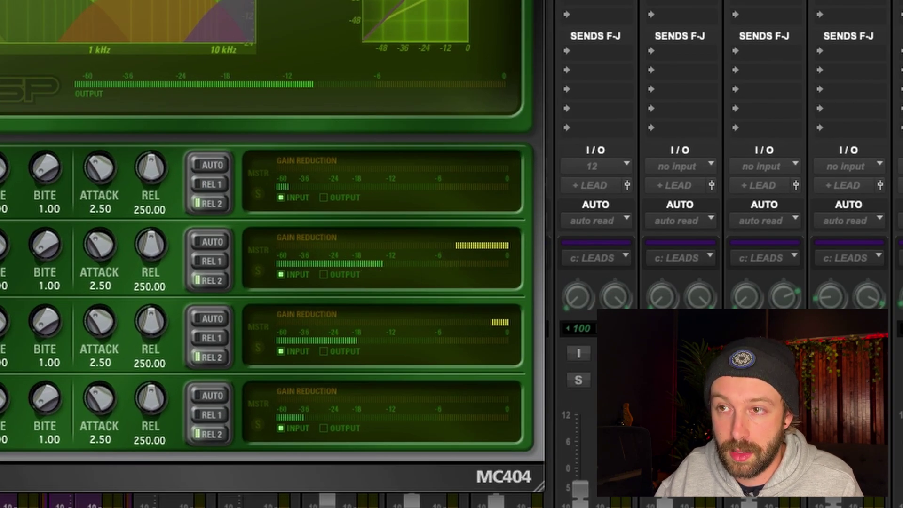
# Step: Move on from the MC404 to the CLA-76, reposition its window and repeatedly compare the vocal with the compressor bypassed and active
pyautogui.click(99, 0)
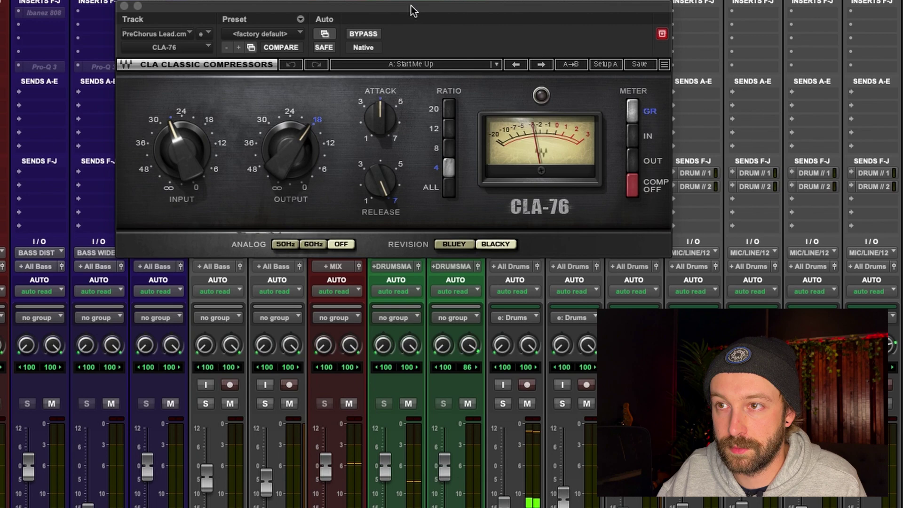
pyautogui.moveTo(411, 10); pyautogui.dragTo(595, 58)
pyautogui.hscroll(5, 301, 400)
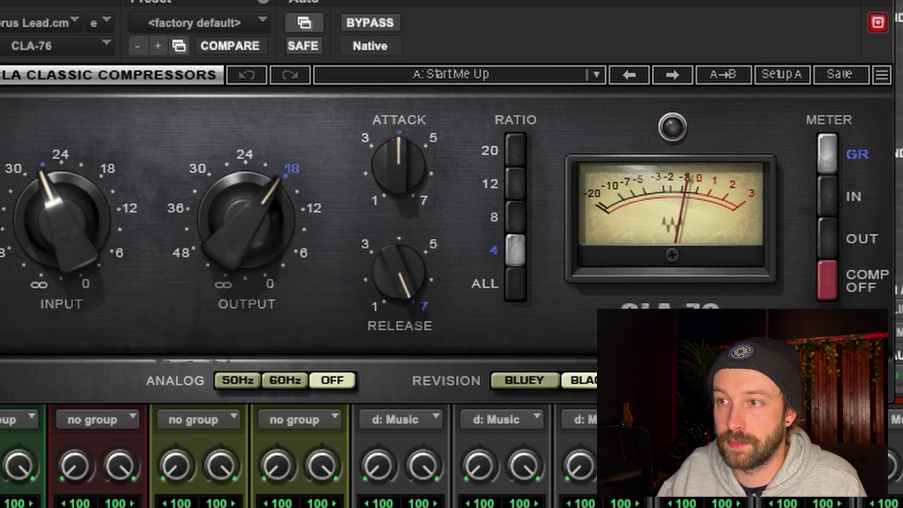
pyautogui.hscroll(5, 302, 452)
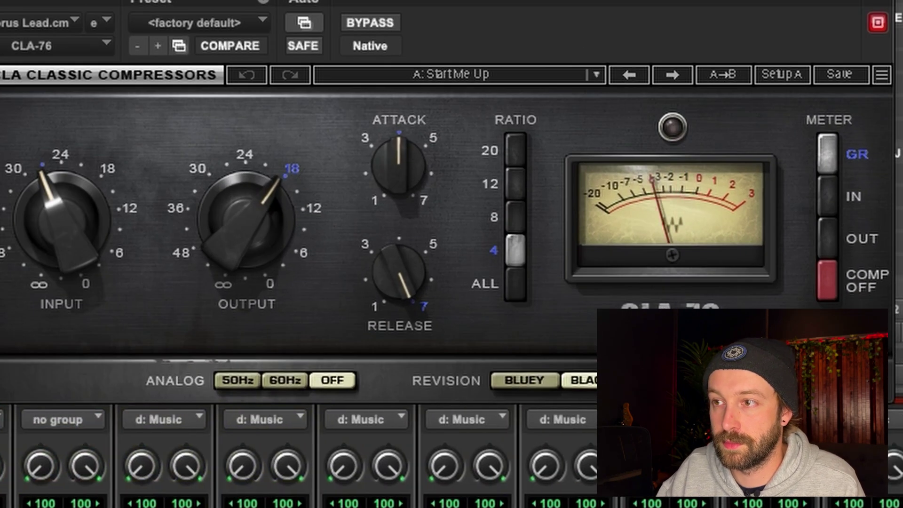
pyautogui.click(381, 23)
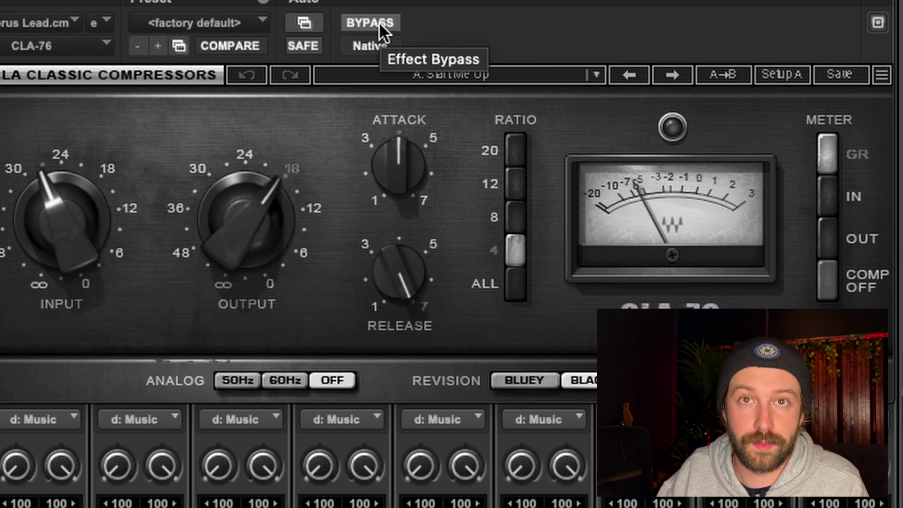
pyautogui.click(379, 23)
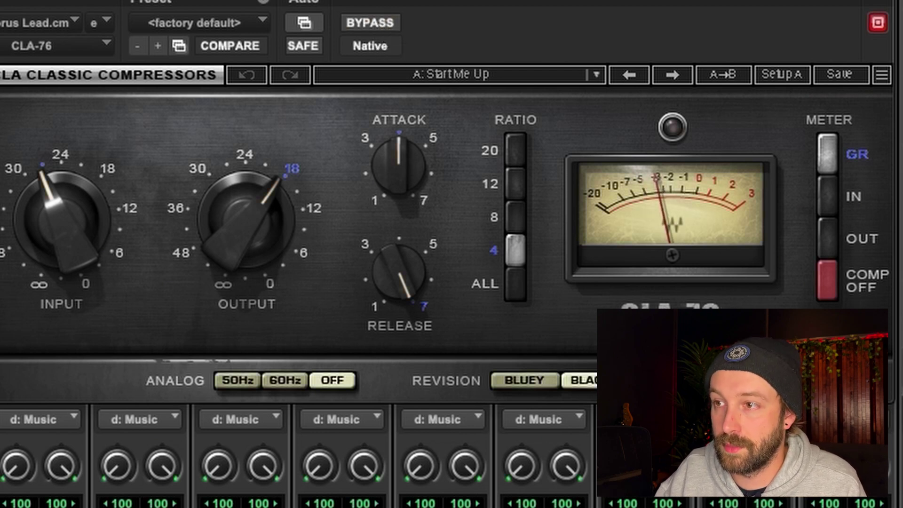
pyautogui.hscroll(-15, 301, 457)
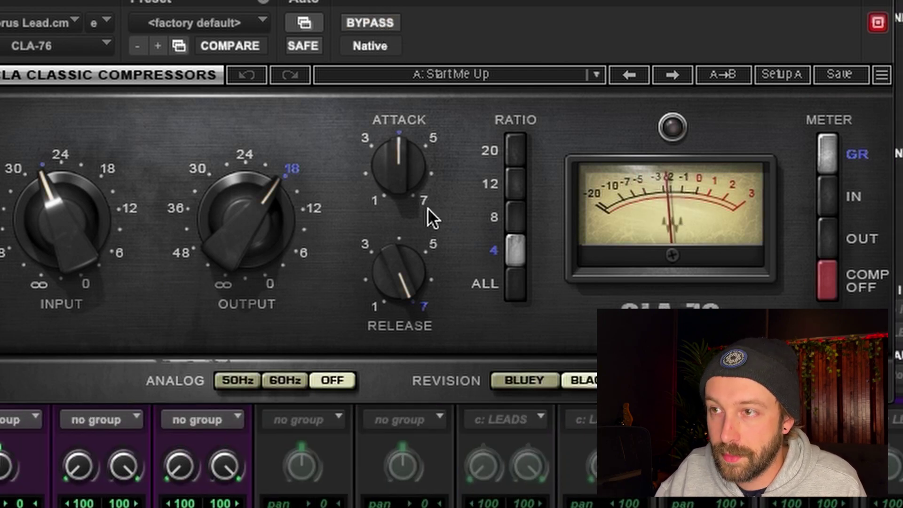
pyautogui.click(372, 23)
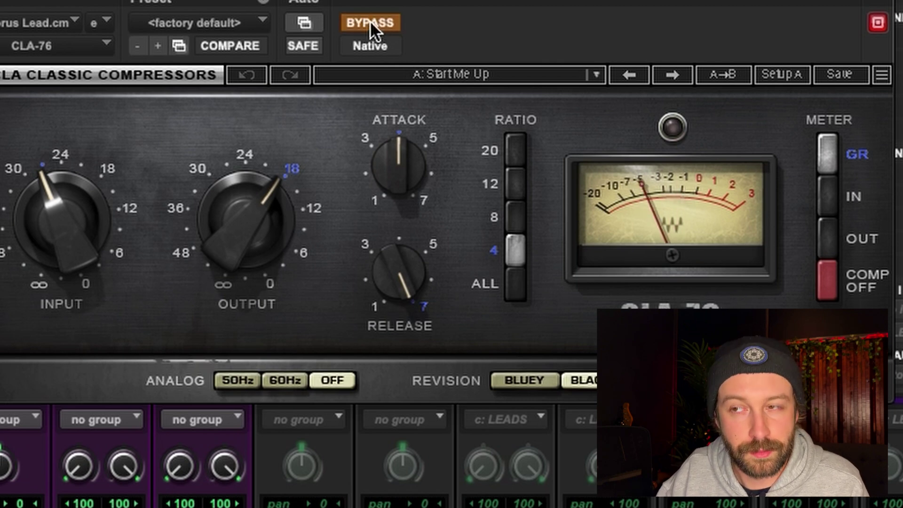
pyautogui.click(370, 21)
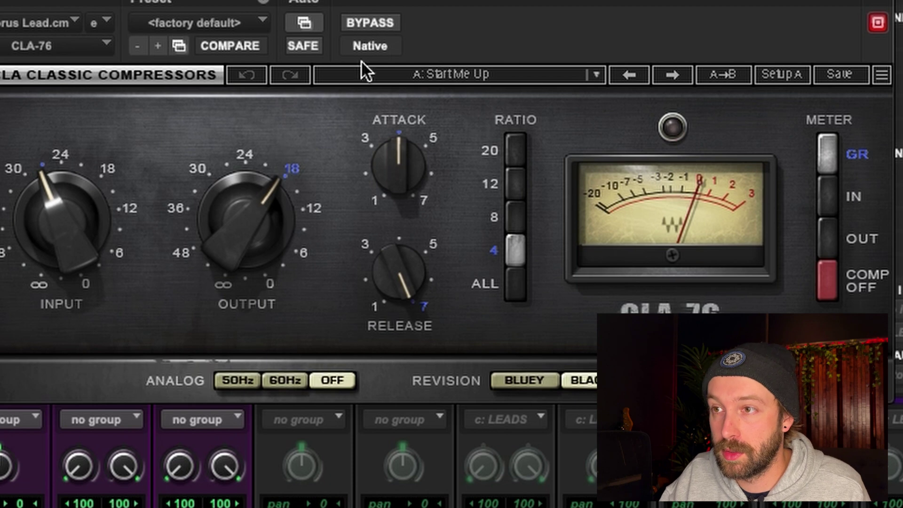
pyautogui.click(378, 23)
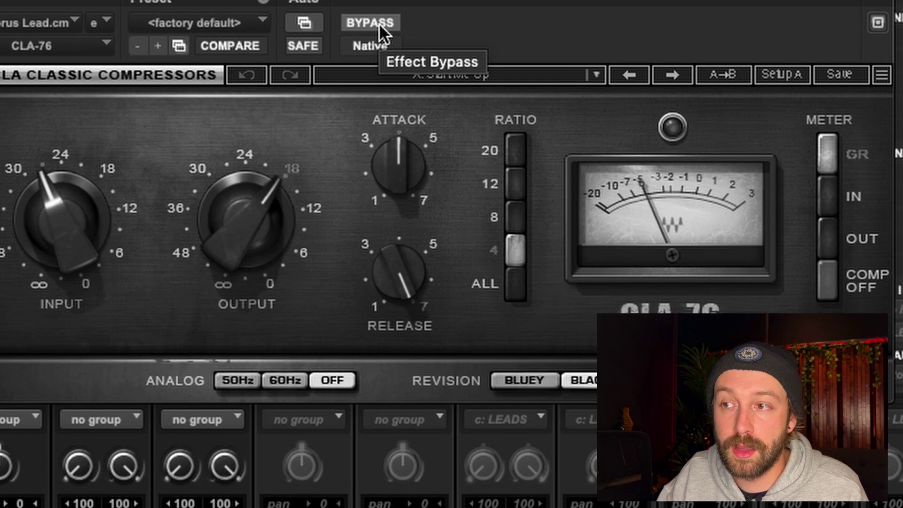
pyautogui.click(379, 26)
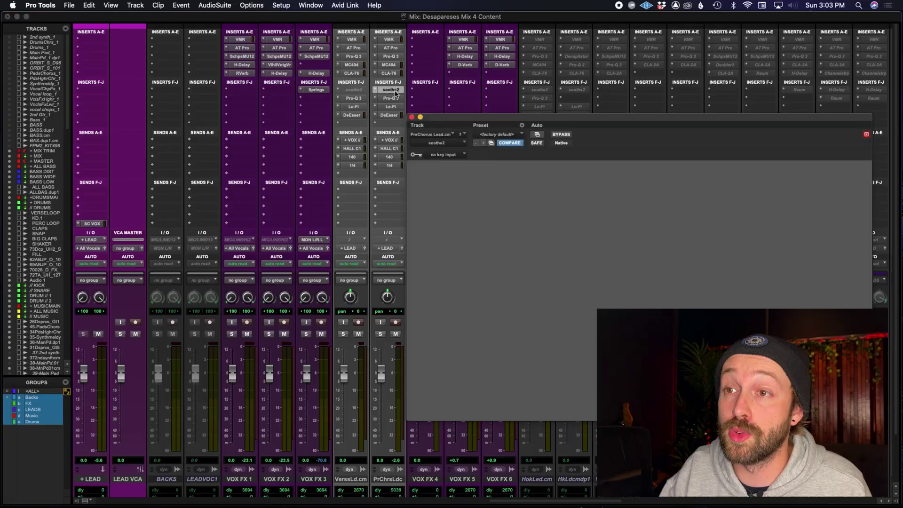
# Step: Reposition the soothe2 window over the mixer and start playback to audition its effect on the pre-chorus vocal
pyautogui.moveTo(533, 120); pyautogui.dragTo(265, 82)
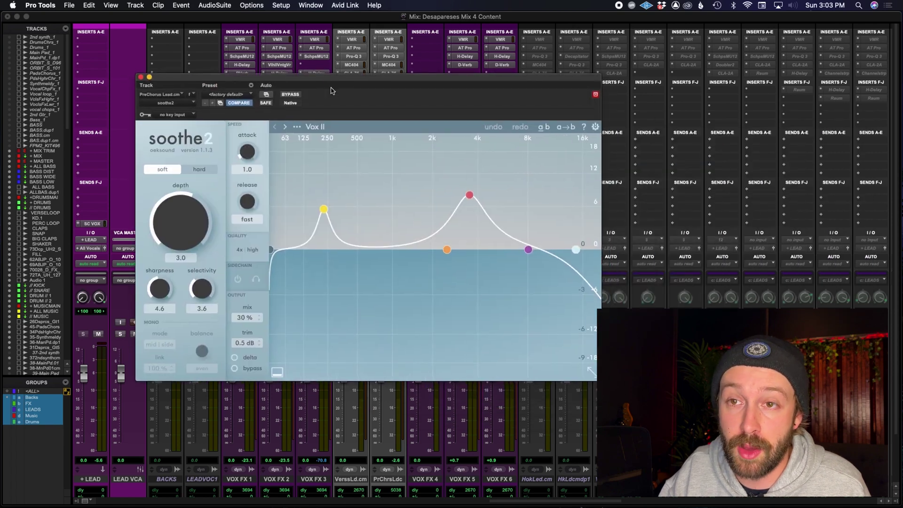
pyautogui.press('space')
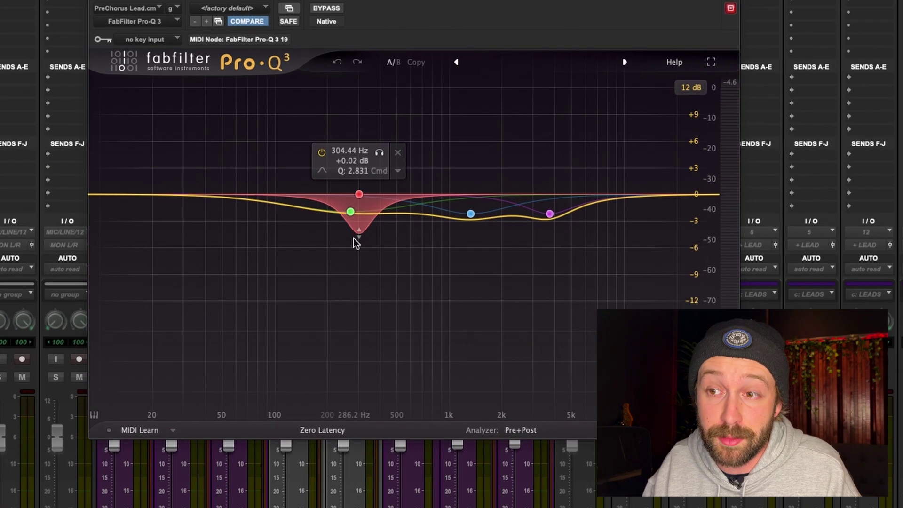
# Step: Audition the second Pro-Q 3's dynamic bell band at 304.44 Hz, then compare the whole EQ bypassed and active
pyautogui.click(390, 245)
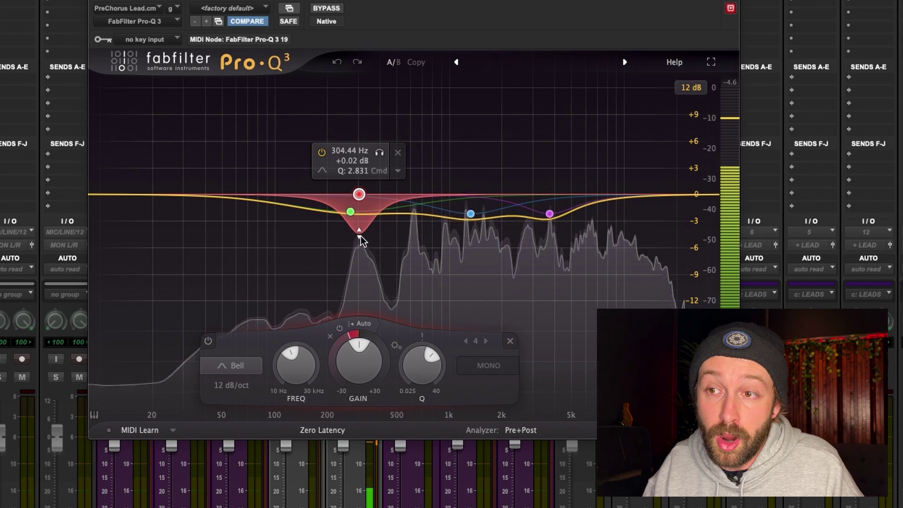
pyautogui.press('space')
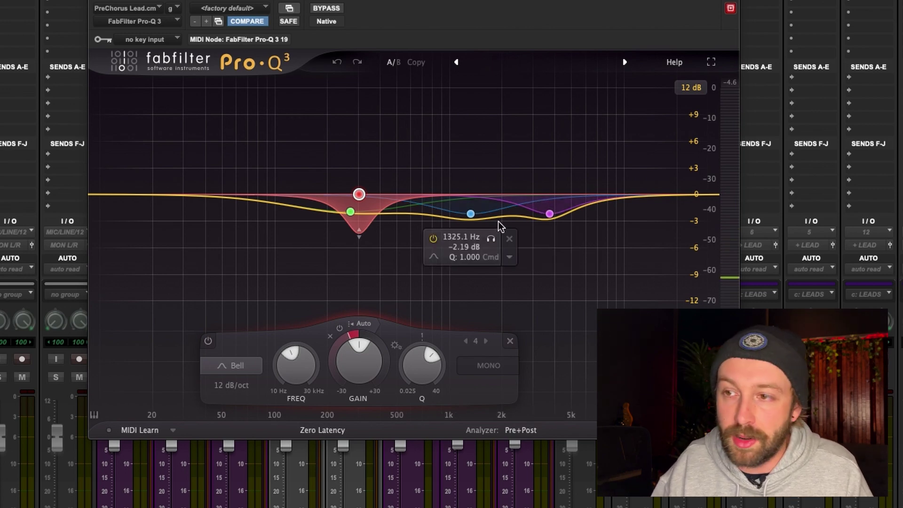
pyautogui.press('space')
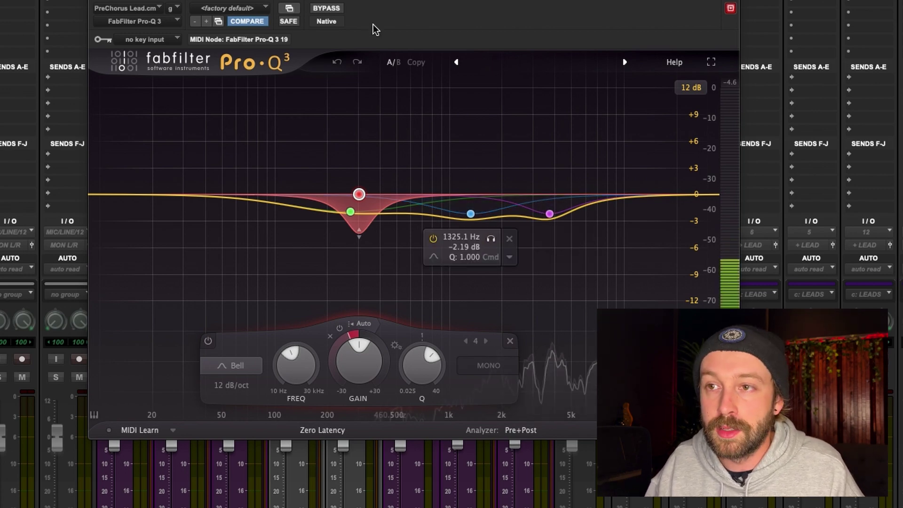
pyautogui.click(337, 9)
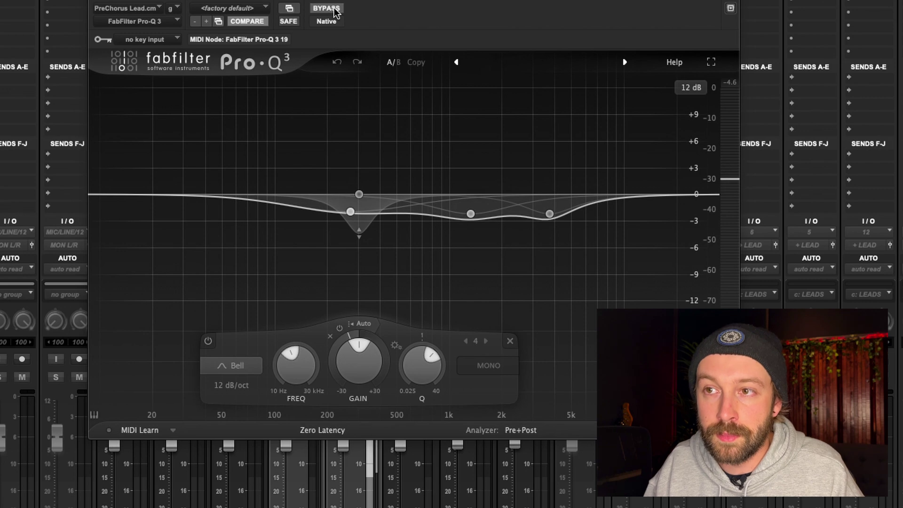
pyautogui.click(335, 9)
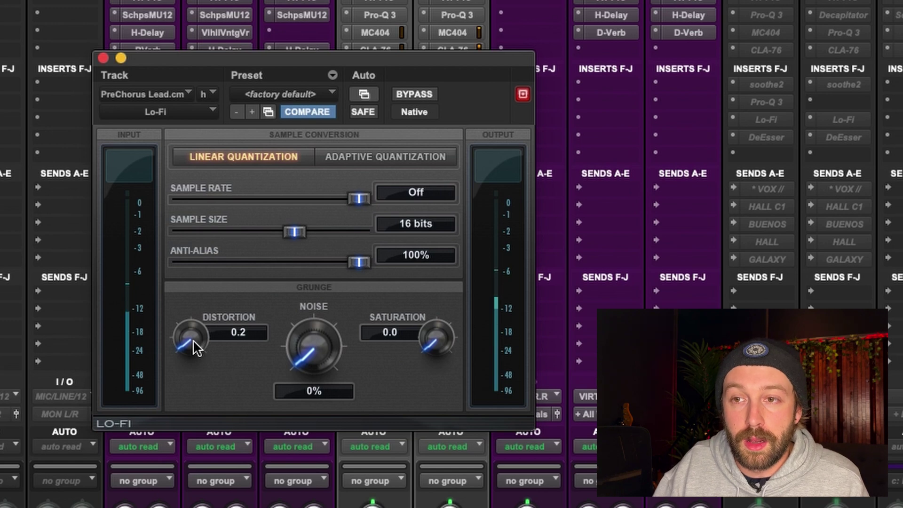
# Step: Toggle the Lo-Fi plug-in's bypass for comparison, then open the PreChorus Lead channel's DeEsser and reposition its window
pyautogui.click(406, 94)
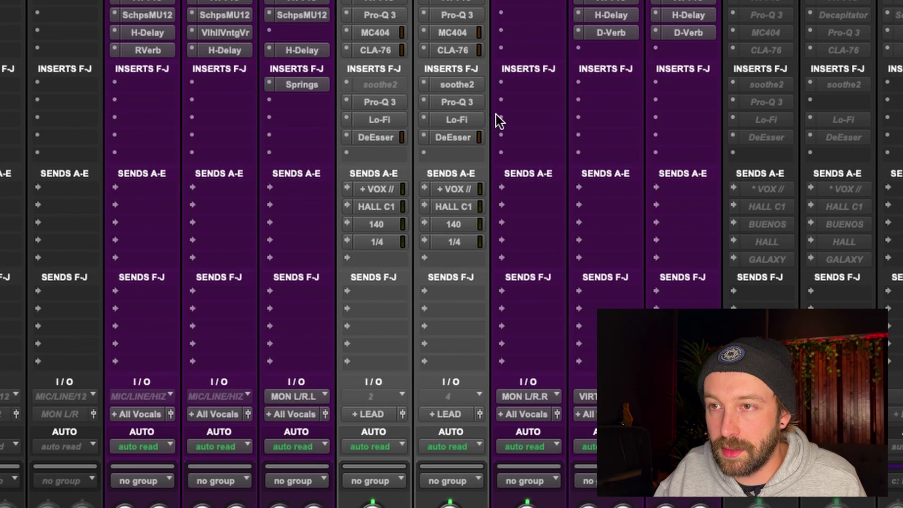
pyautogui.click(470, 137)
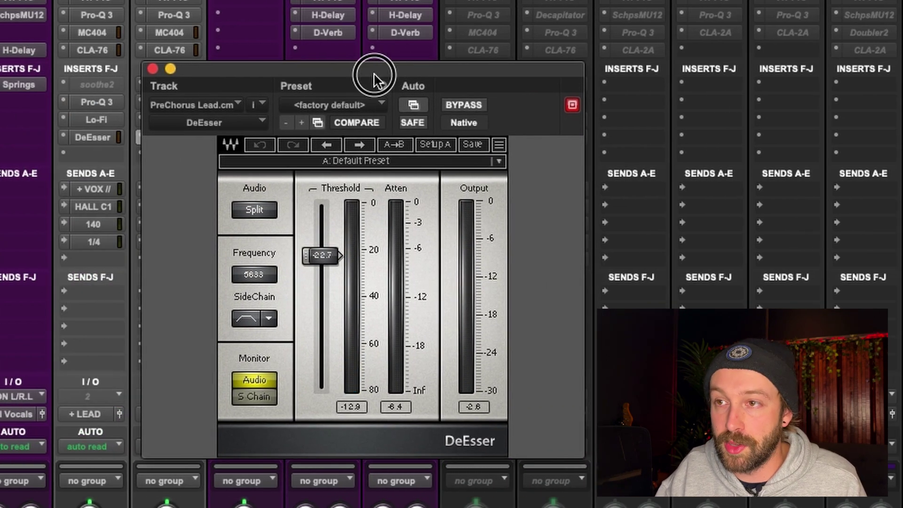
pyautogui.moveTo(374, 73); pyautogui.dragTo(481, 50)
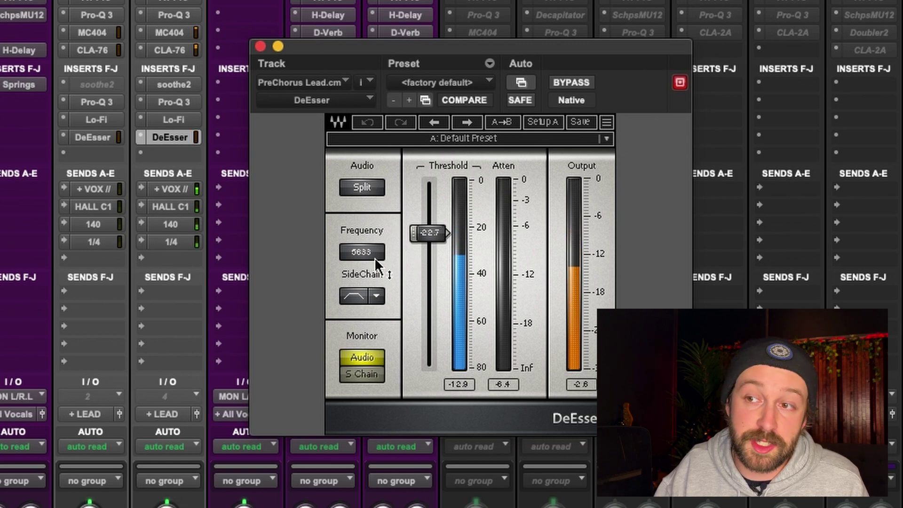
# Step: Inspect the DeEsser's sidechain filter, monitor its sidechain signal, return monitoring to Audio and close the plug-in
pyautogui.click(354, 296)
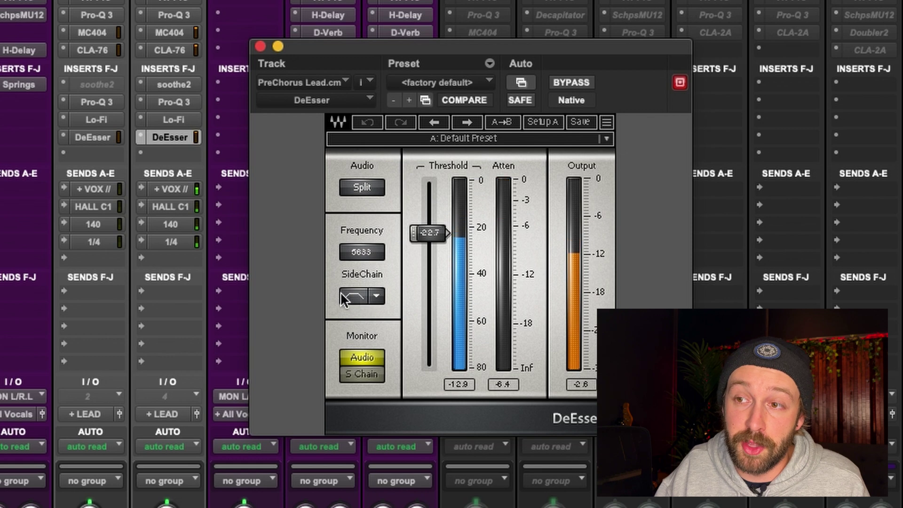
pyautogui.click(358, 295)
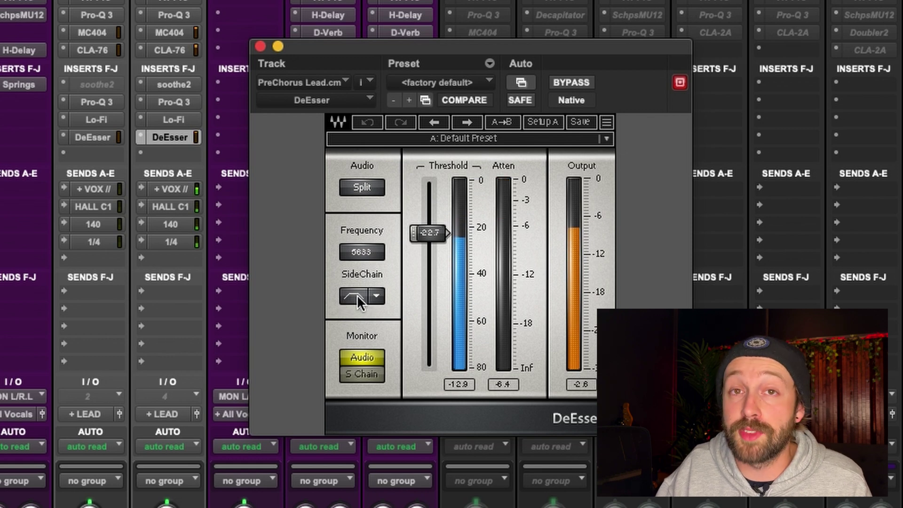
pyautogui.click(348, 296)
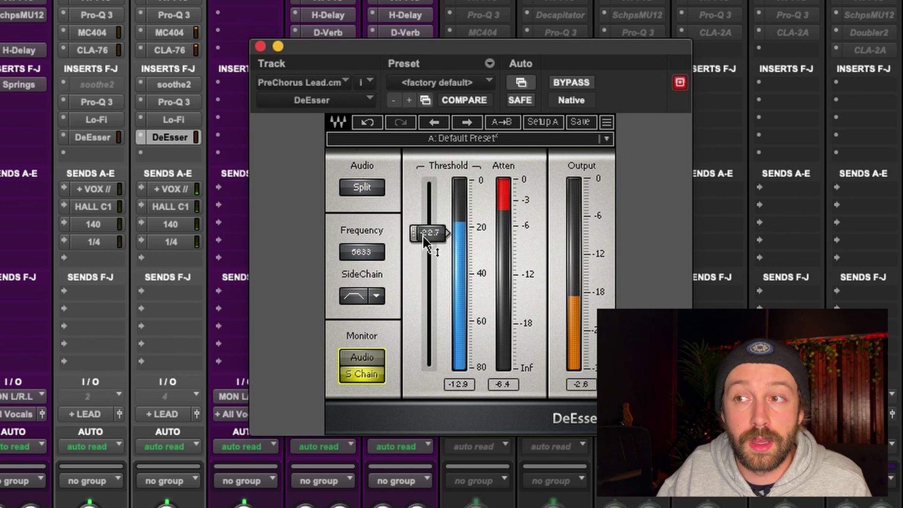
pyautogui.click(367, 373)
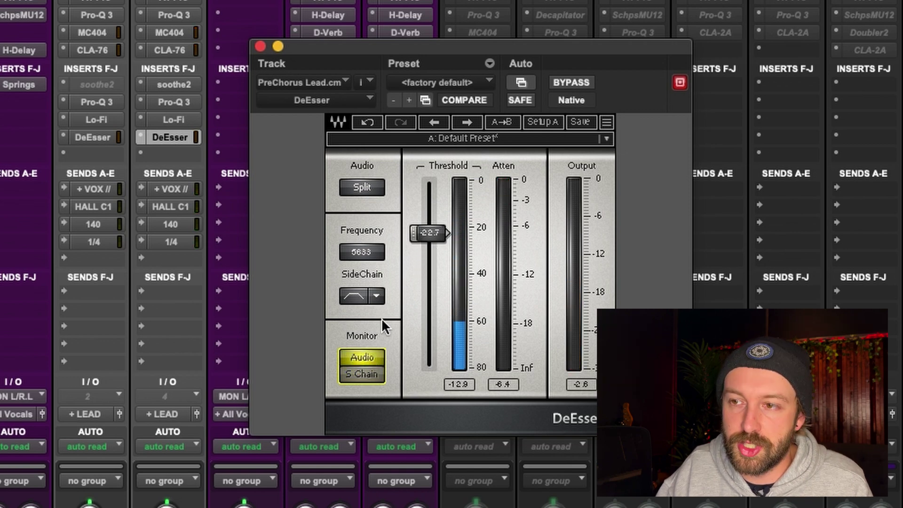
pyautogui.click(260, 47)
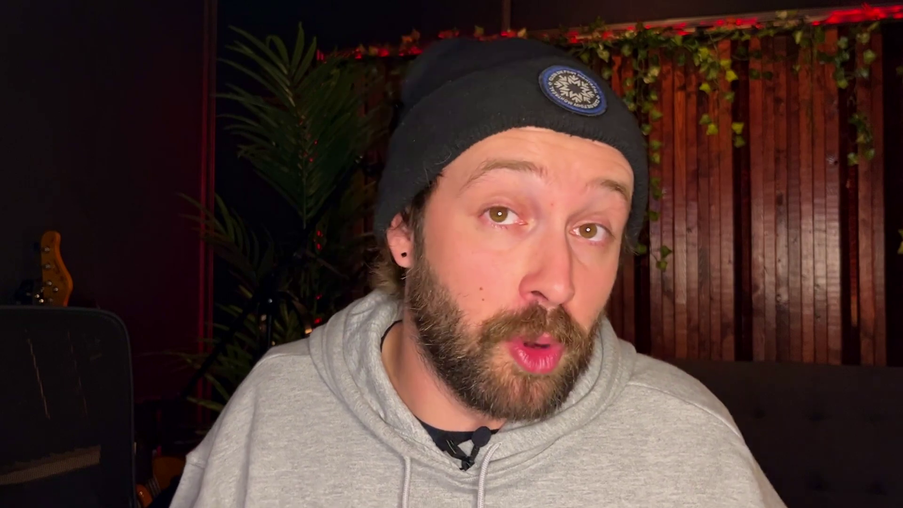